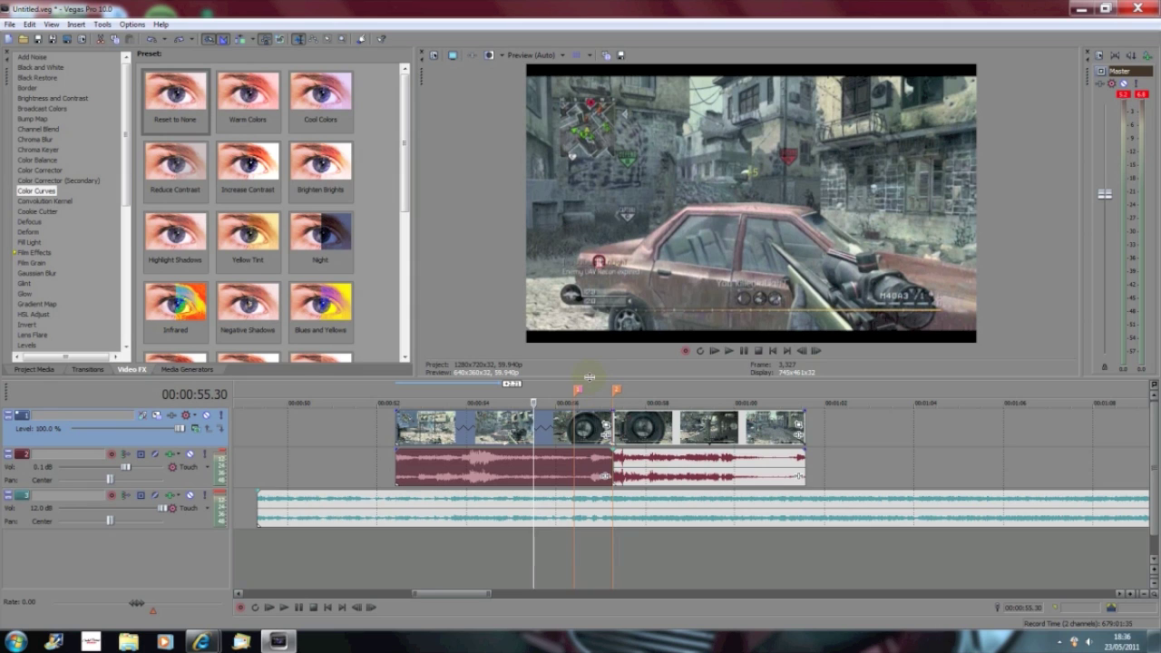
# Set preview quality to Best (Auto) and return the playhead to 00:00:55.30
pyautogui.click(533, 55)
pyautogui.moveTo(536, 107)
pyautogui.click(481, 107)
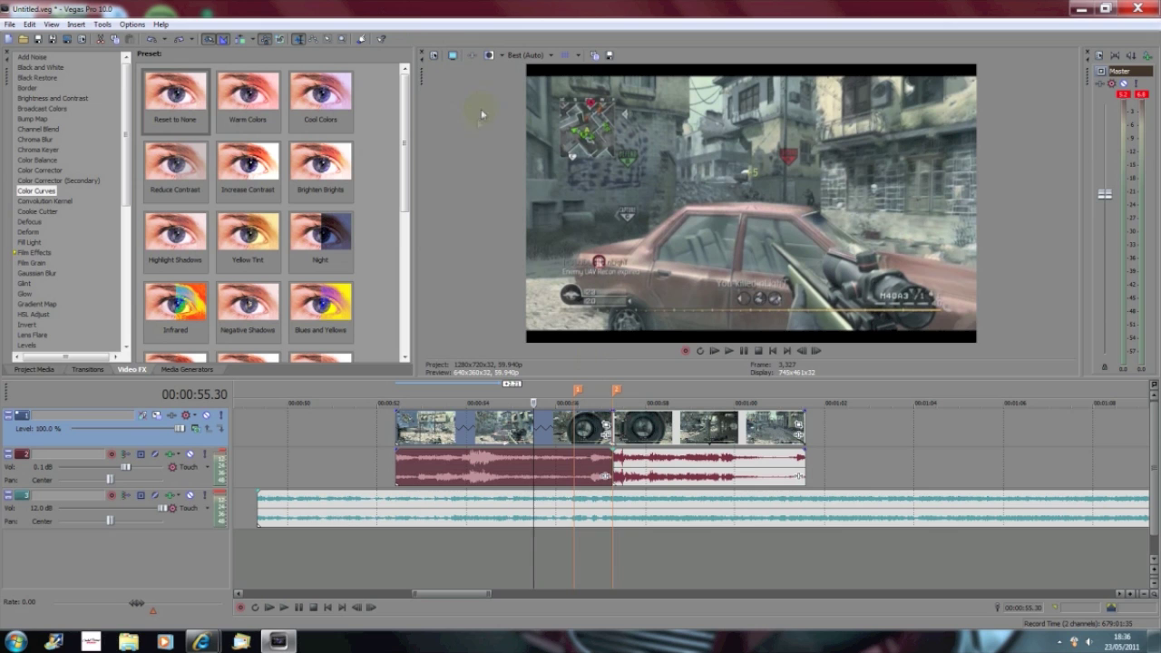
pyautogui.click(496, 440)
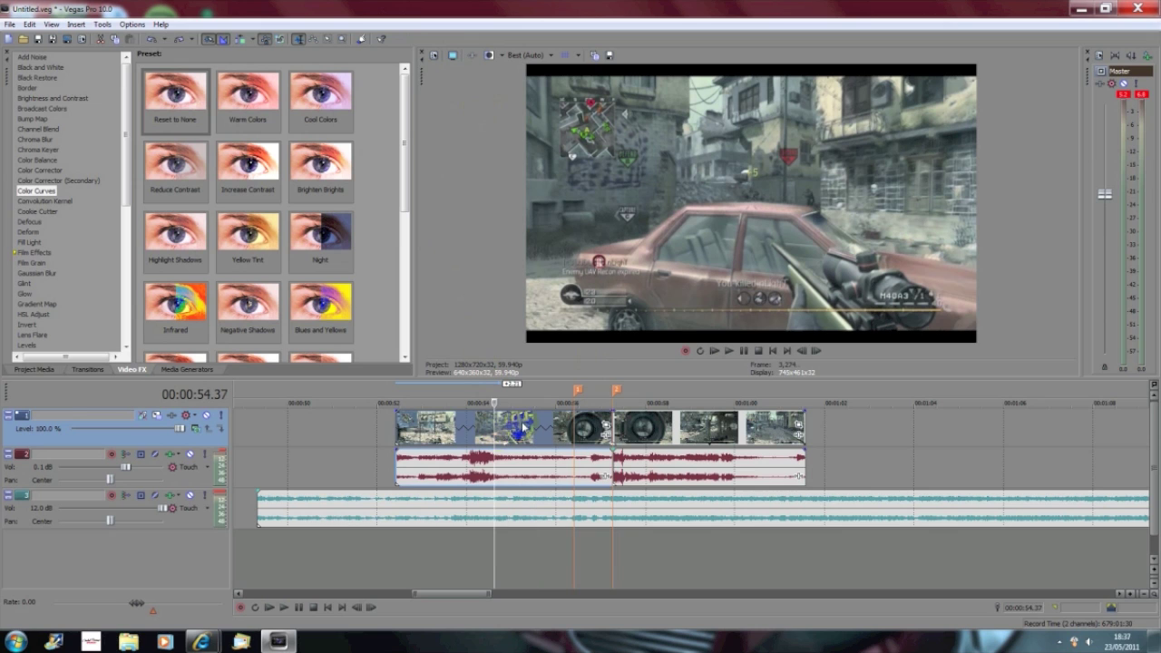
pyautogui.click(535, 425)
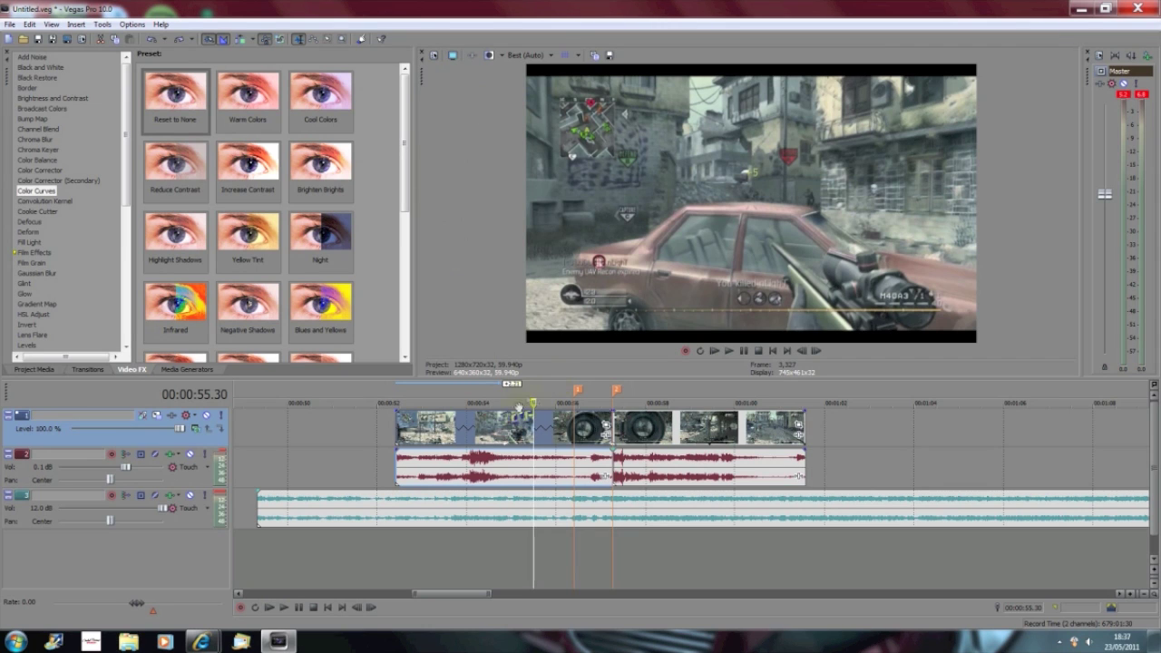
# Disable resampling on the Triple Crash gameplay clip via its Properties
pyautogui.click(578, 423)
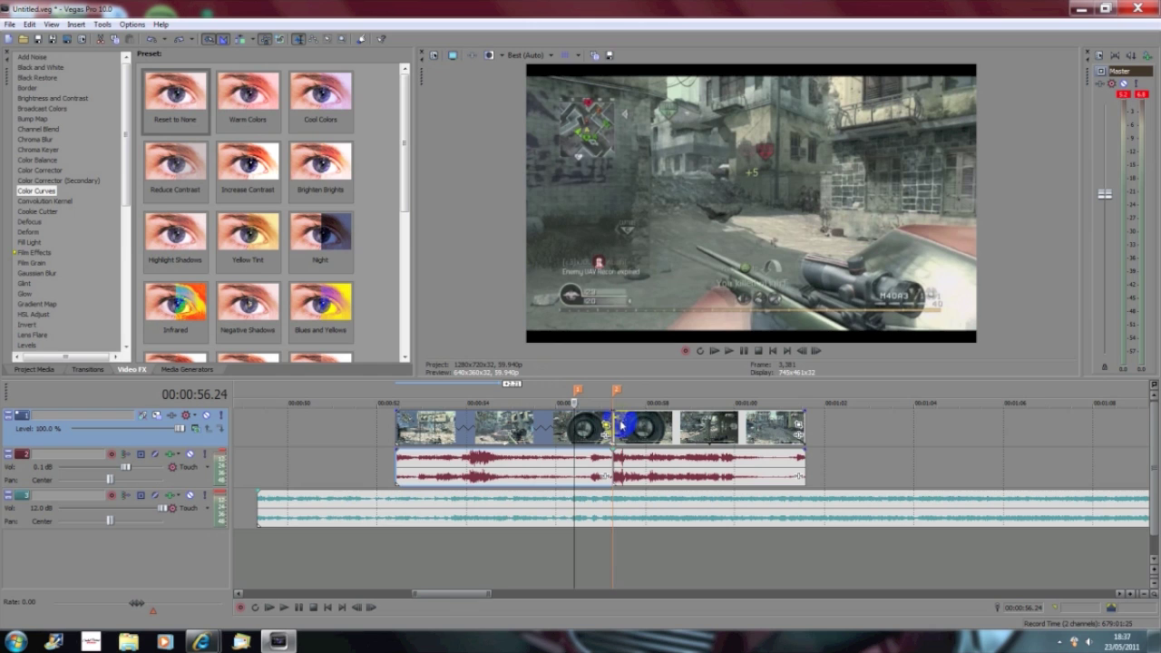
pyautogui.rightClick(585, 427)
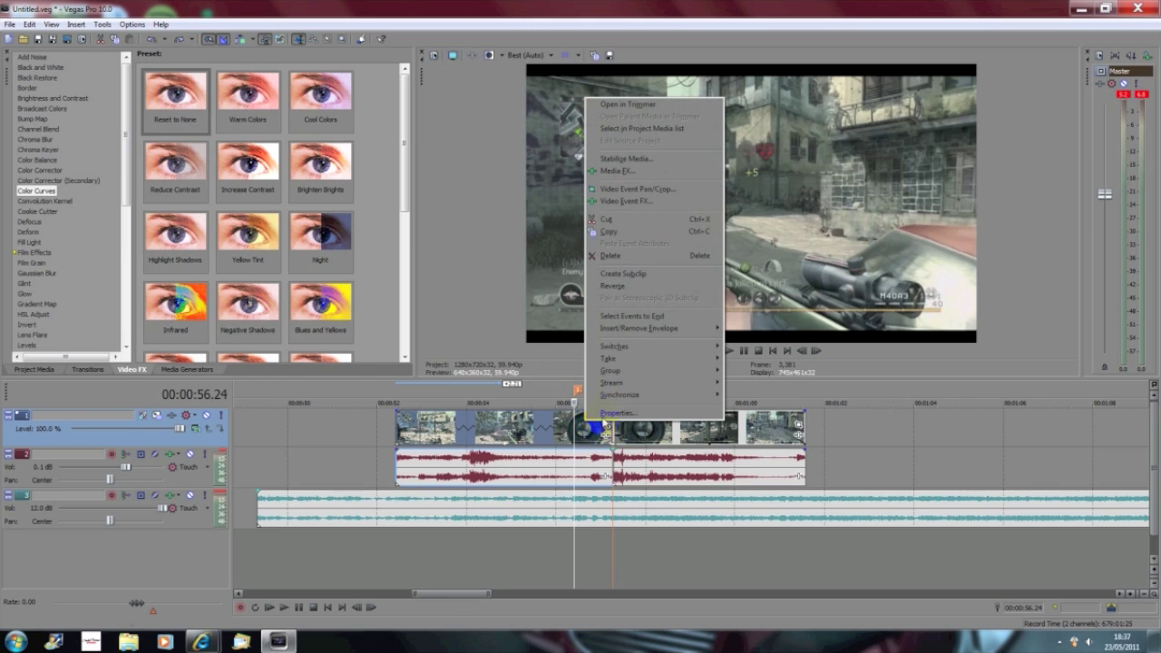
pyautogui.click(590, 399)
pyautogui.click(488, 260)
pyautogui.click(608, 425)
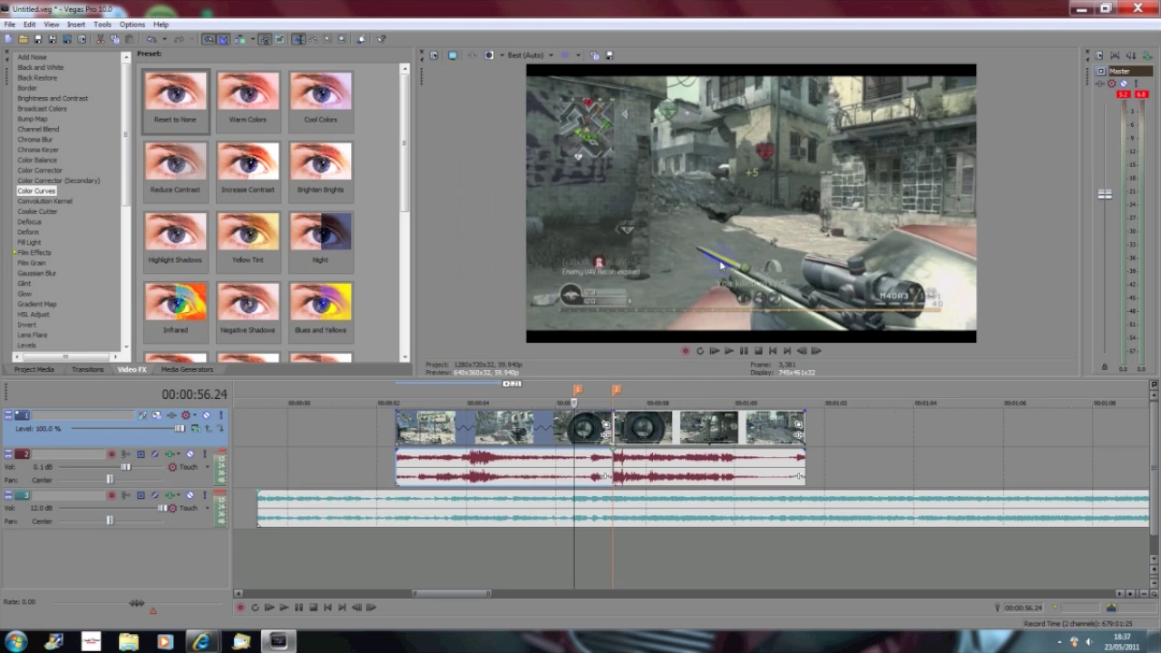
# Disable resampling on the next event as well, then select the clip to split
pyautogui.rightClick(676, 426)
pyautogui.click(698, 402)
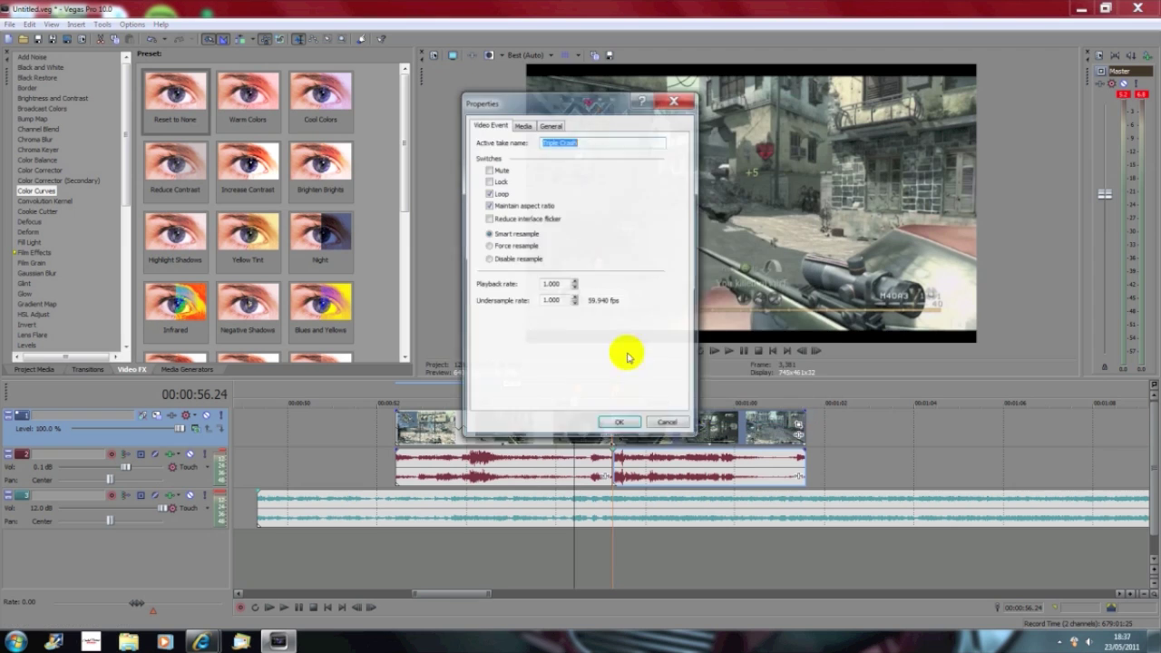
pyautogui.click(493, 260)
pyautogui.click(617, 424)
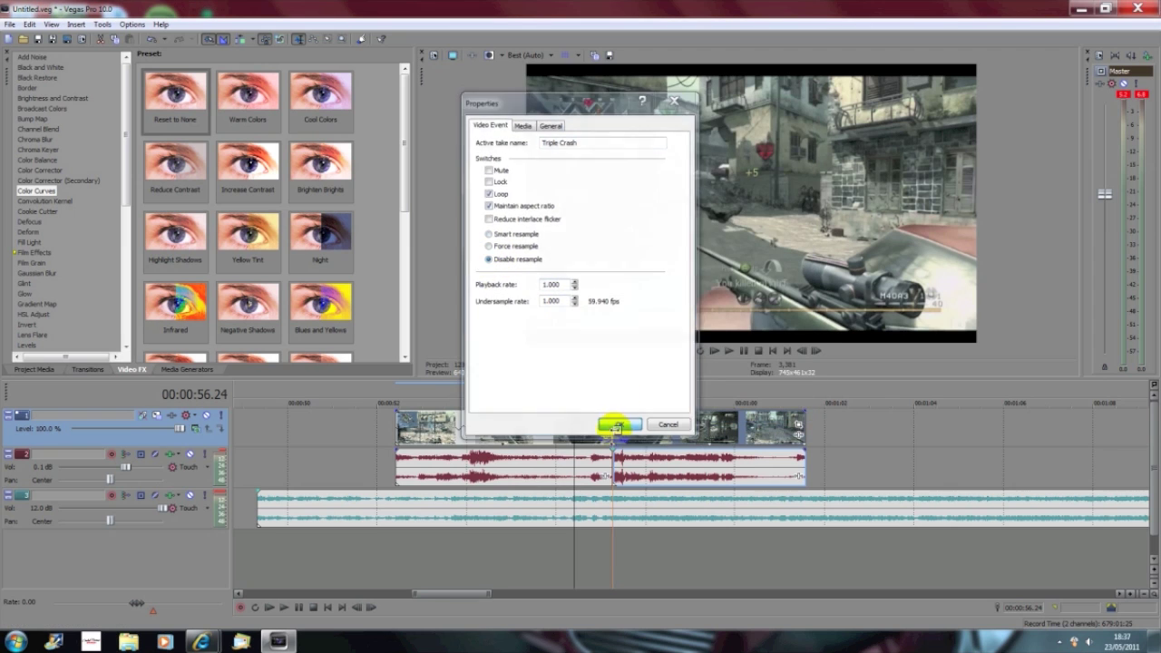
pyautogui.rightClick(581, 426)
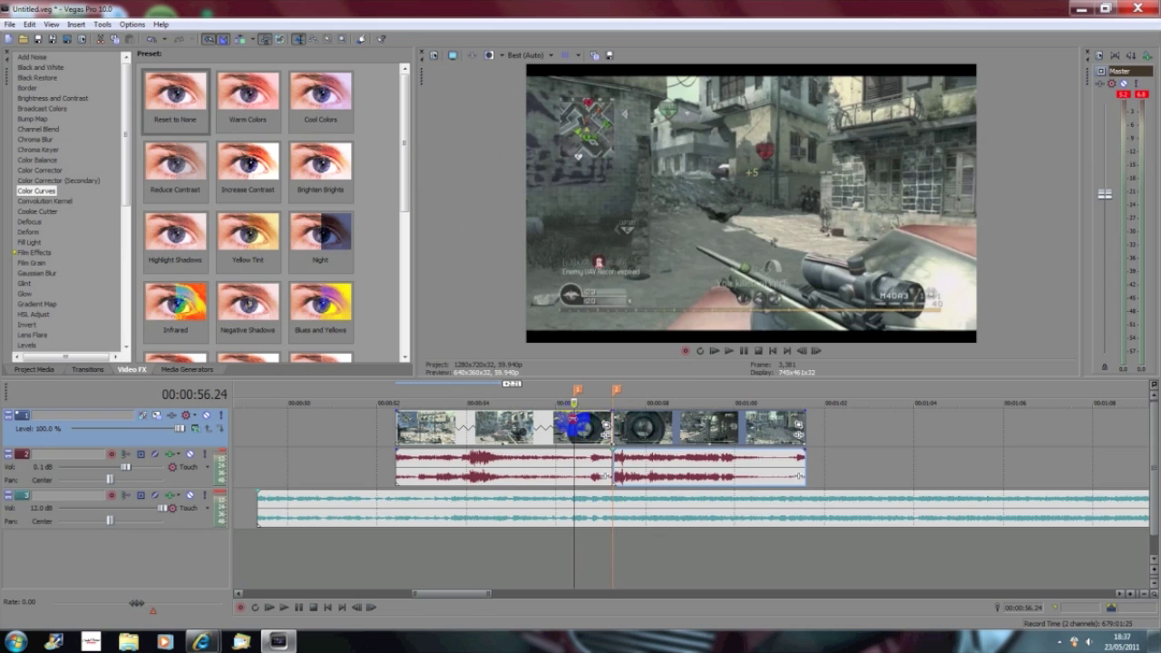
# Split the clip at the playhead and apply Color Curves to the split-off piece
pyautogui.press('s')
pyautogui.click(584, 423)
pyautogui.moveTo(180, 99); pyautogui.dragTo(465, 286)
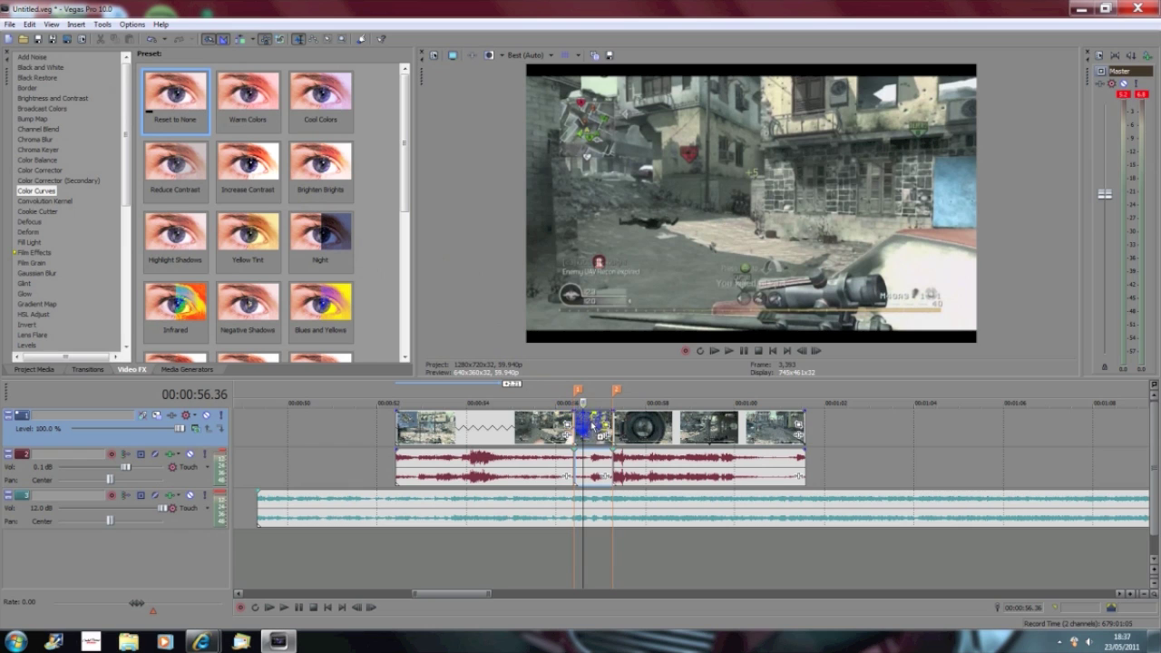
pyautogui.moveTo(590, 419); pyautogui.dragTo(591, 419)
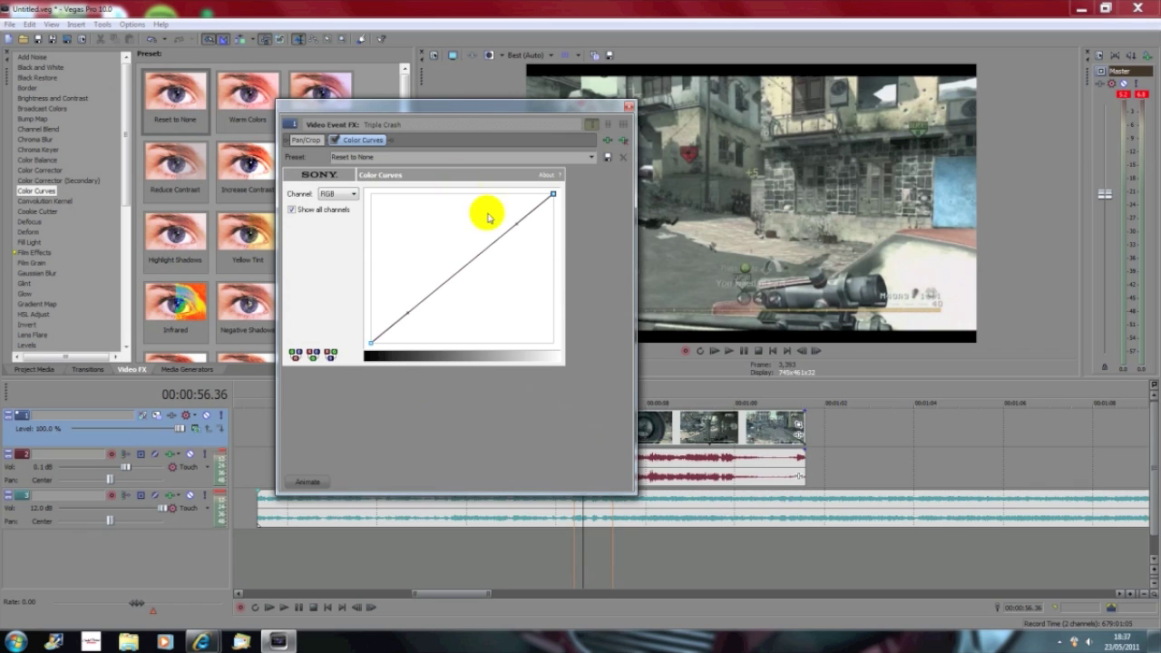
# Enable curve animation, brighten the RGB curve, and raise the Blue channel curve strongly
pyautogui.click(308, 482)
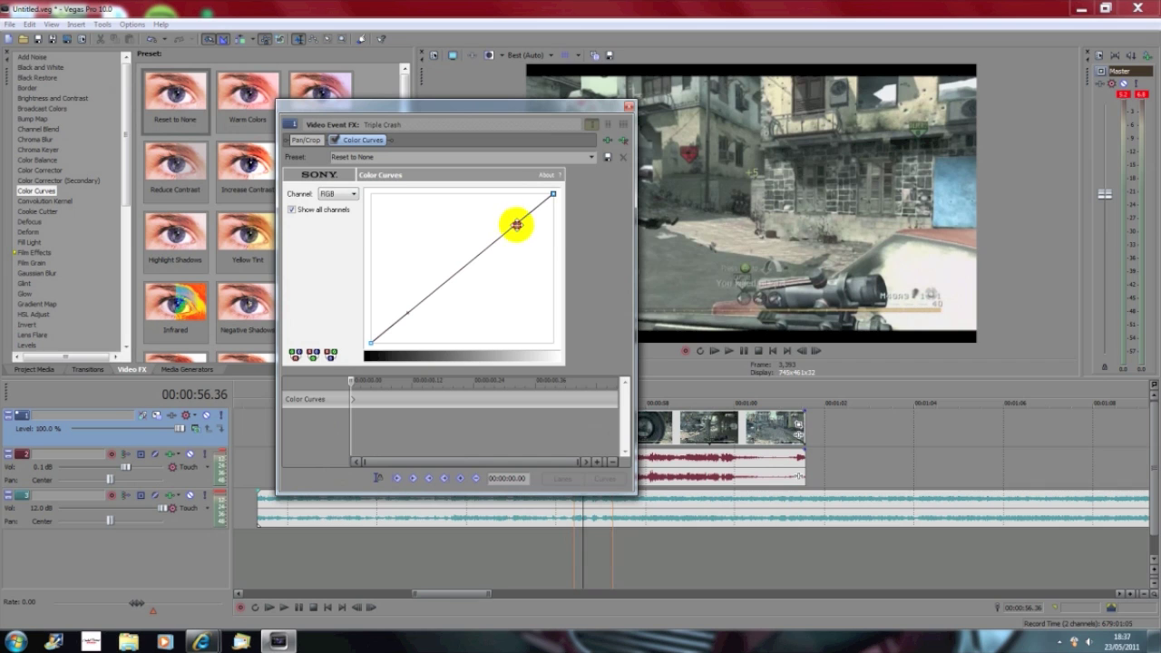
pyautogui.moveTo(517, 224); pyautogui.dragTo(459, 195)
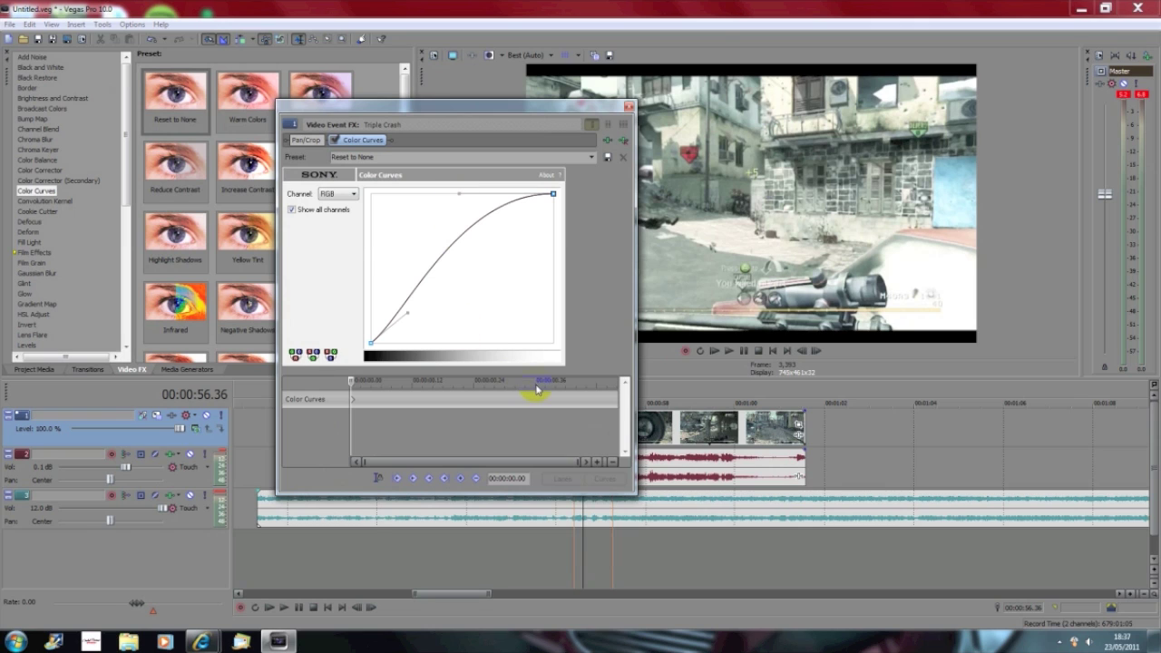
pyautogui.click(334, 194)
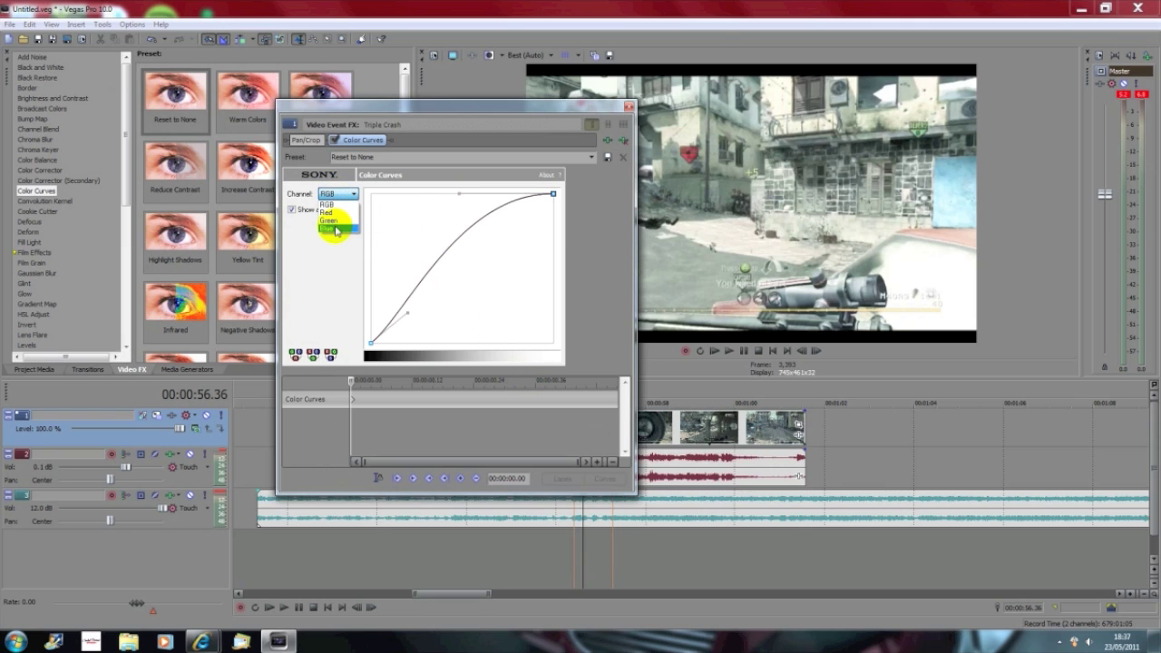
pyautogui.click(329, 228)
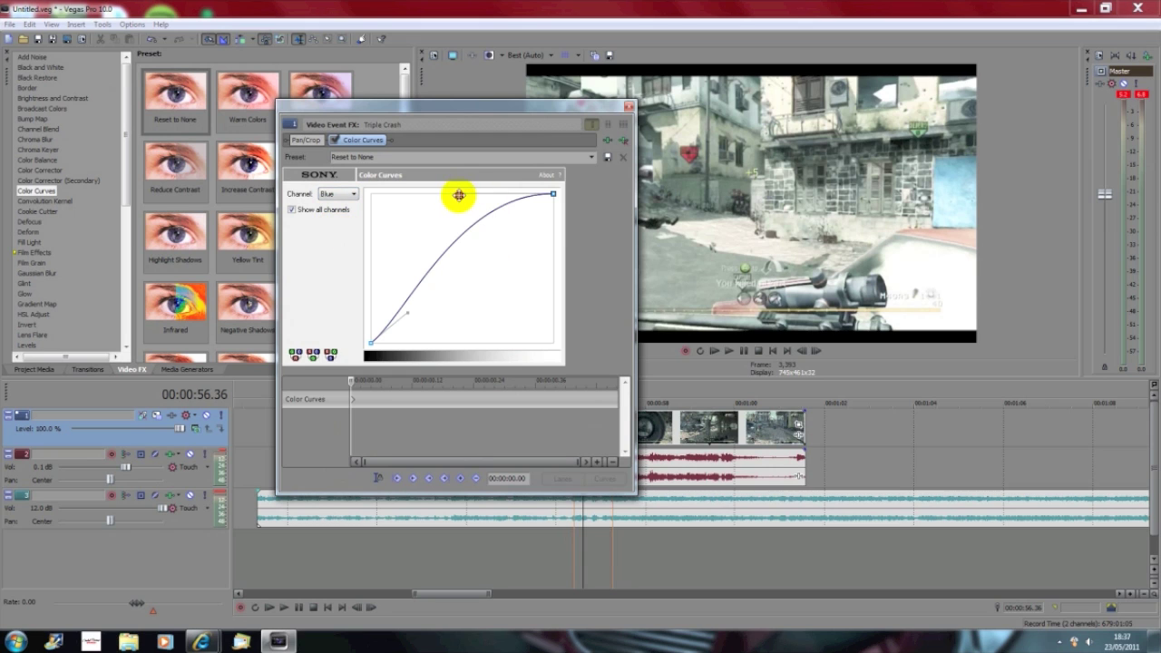
pyautogui.moveTo(460, 195); pyautogui.dragTo(434, 170)
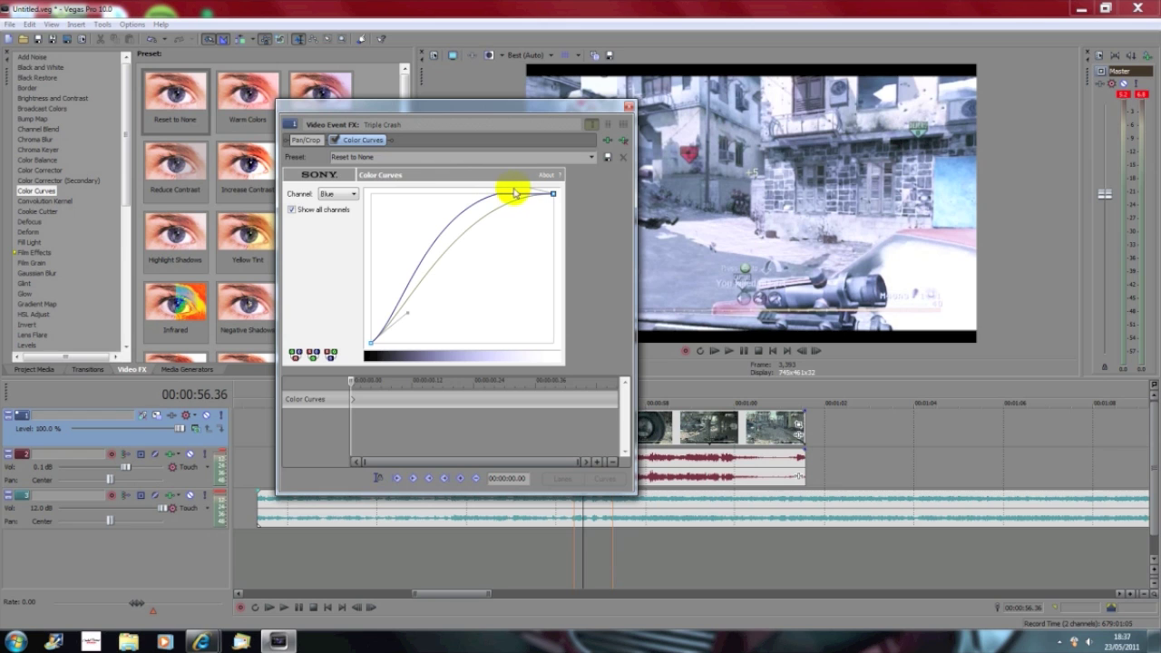
pyautogui.moveTo(517, 188); pyautogui.dragTo(437, 153)
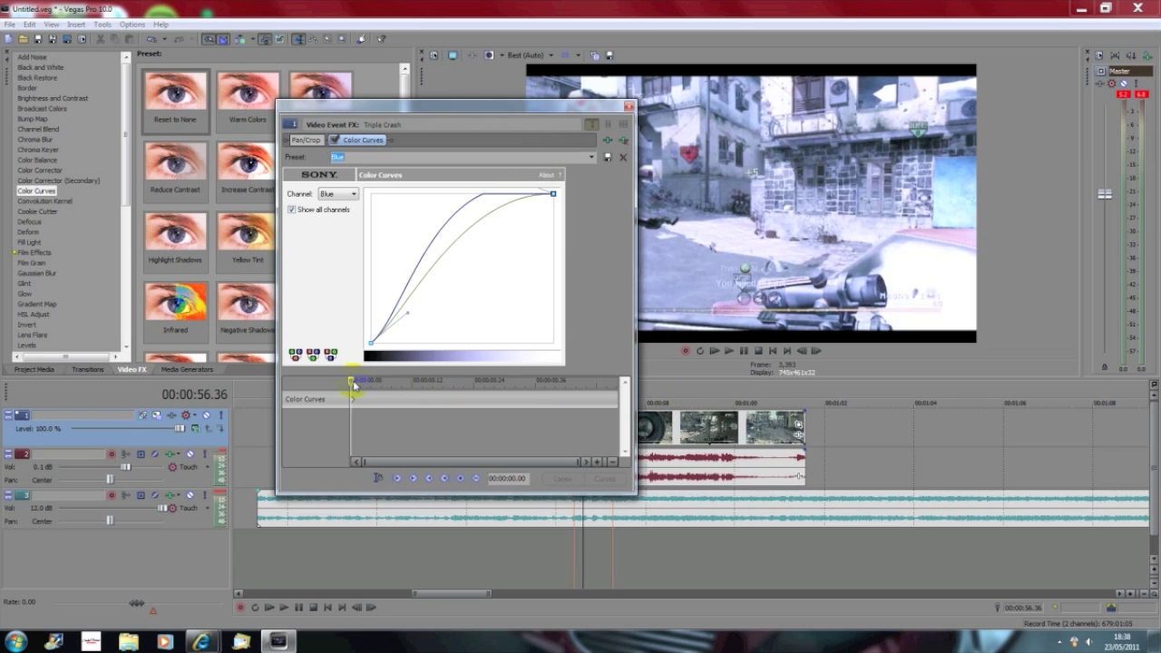
# Add a Reset to None curve keyframe at 00:00:00.52, preview the flash, and close Video Event FX
pyautogui.moveTo(353, 384); pyautogui.dragTo(623, 389)
pyautogui.click(590, 157)
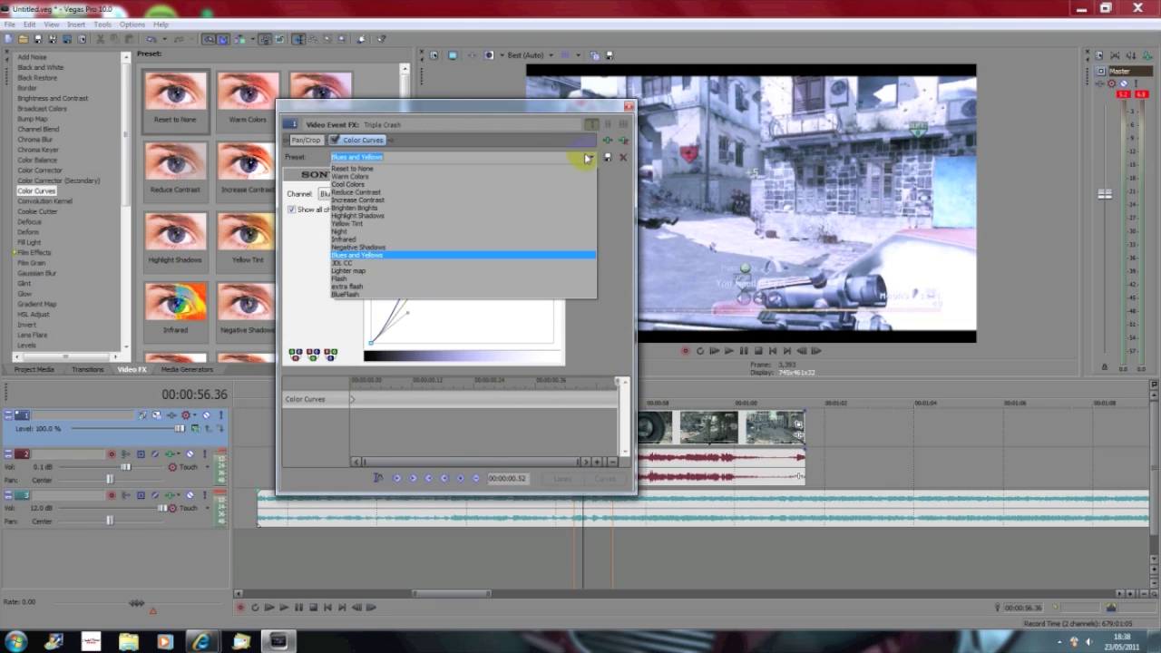
pyautogui.click(574, 169)
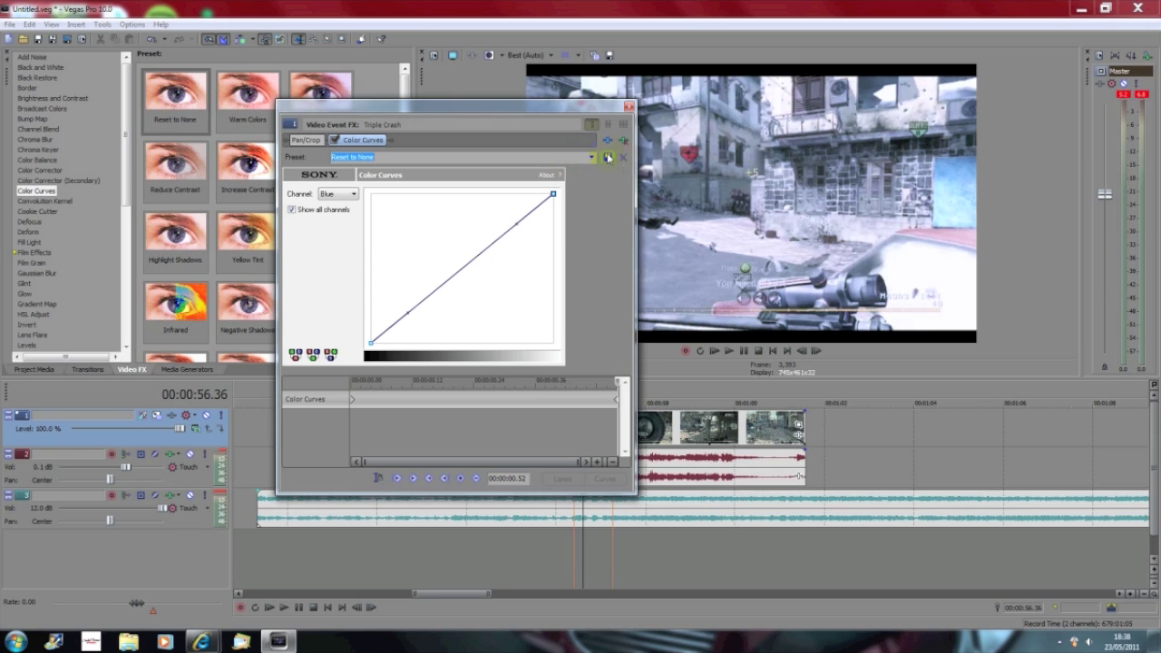
pyautogui.click(355, 382)
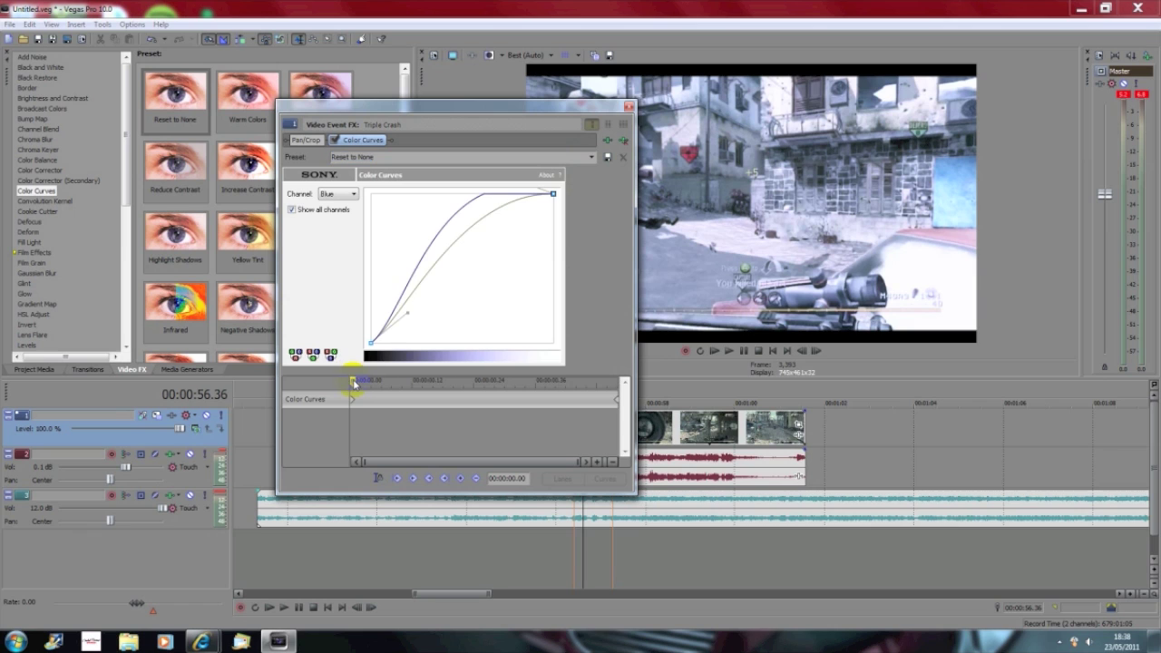
pyautogui.moveTo(355, 382)
pyautogui.mouseDown()
pyautogui.moveTo(602, 384)
pyautogui.moveTo(358, 386)
pyautogui.mouseUp()
pyautogui.click(629, 106)
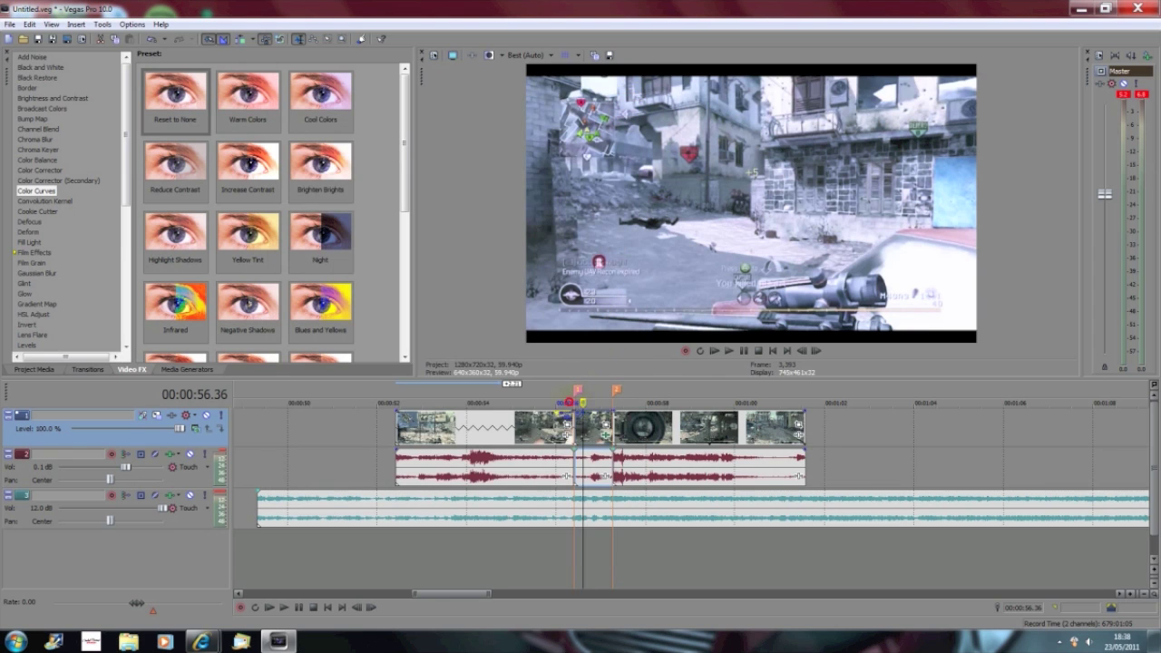
pyautogui.click(547, 425)
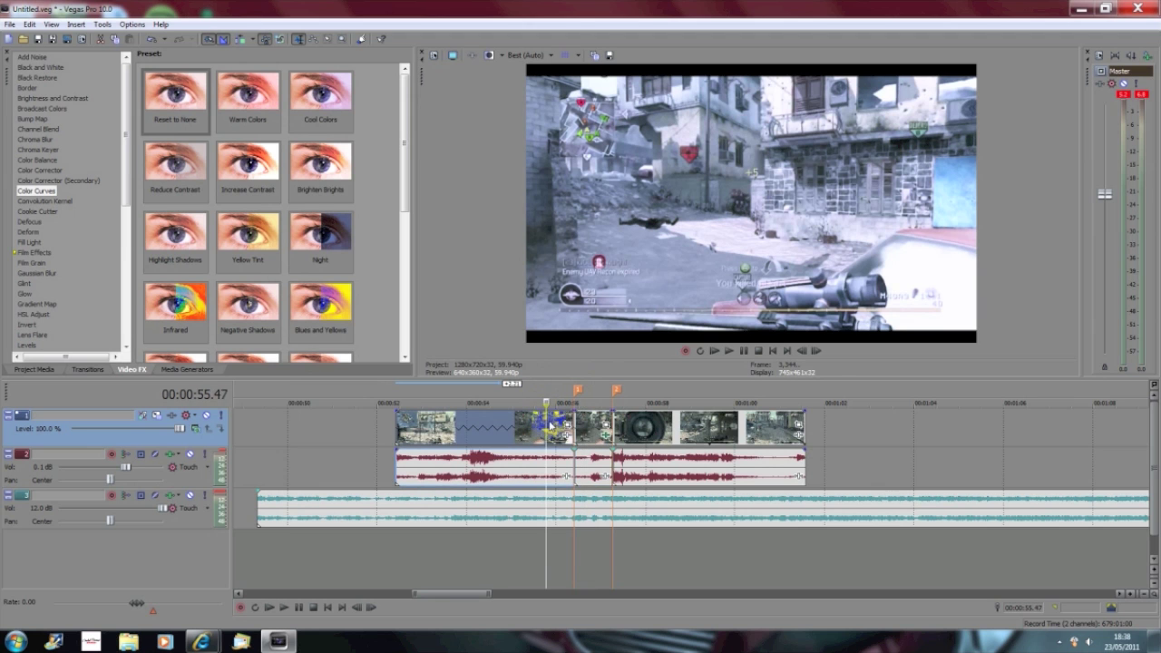
pyautogui.press('space')
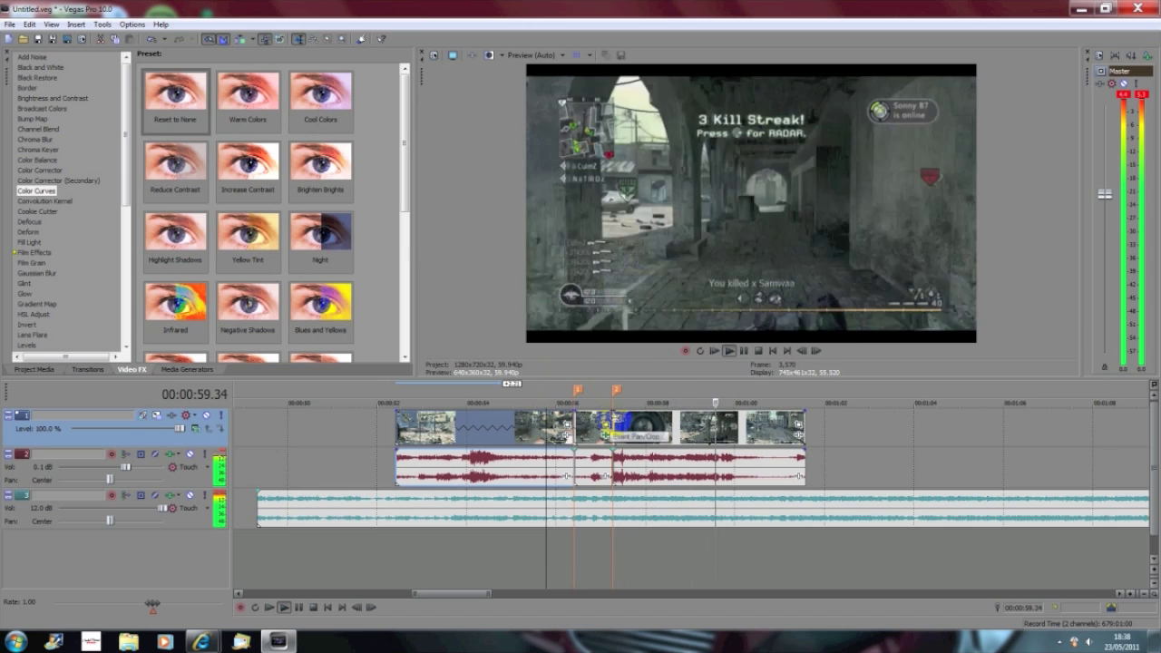
pyautogui.press('space')
pyautogui.click(606, 427)
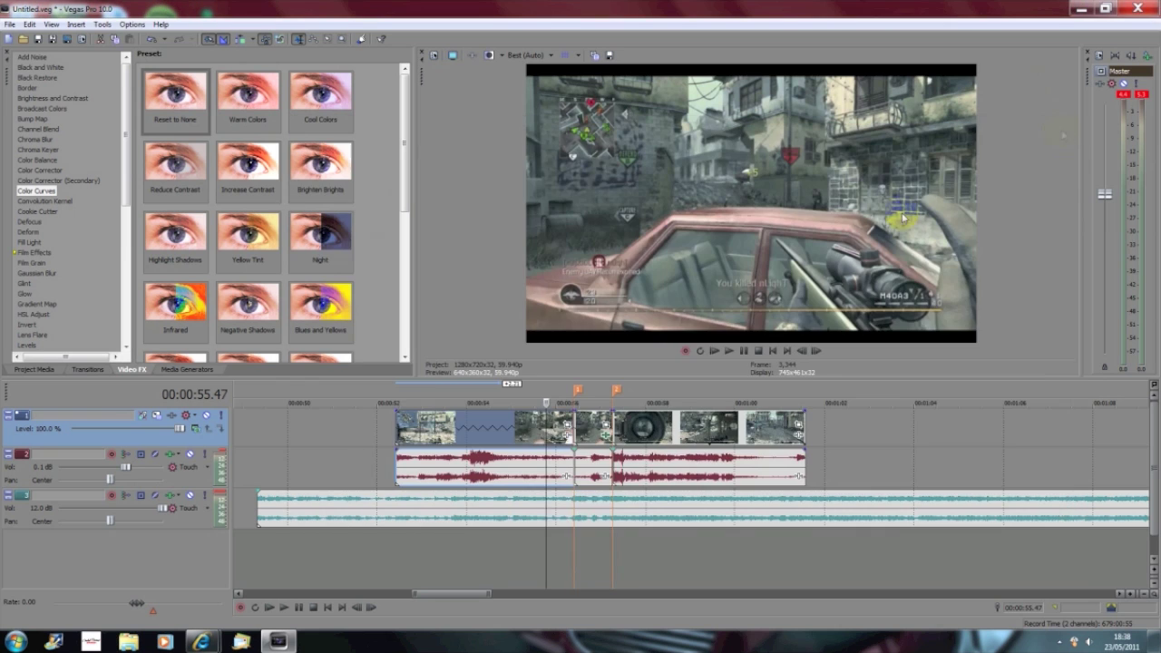
pyautogui.click(1061, 133)
pyautogui.click(581, 459)
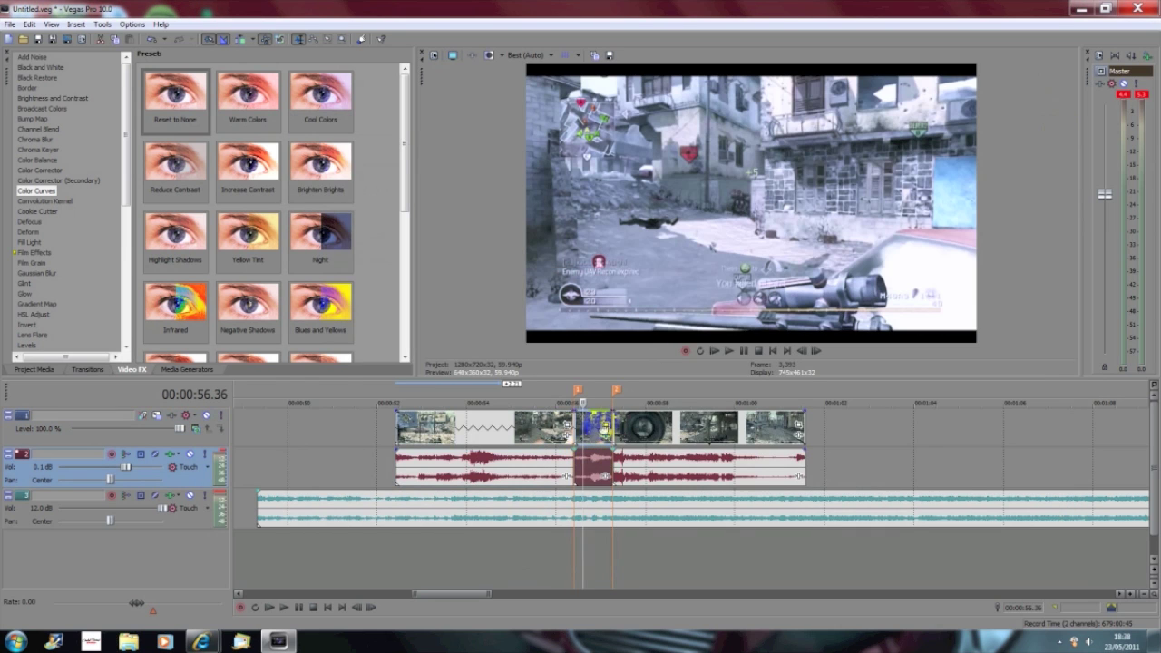
pyautogui.rightClick(597, 418)
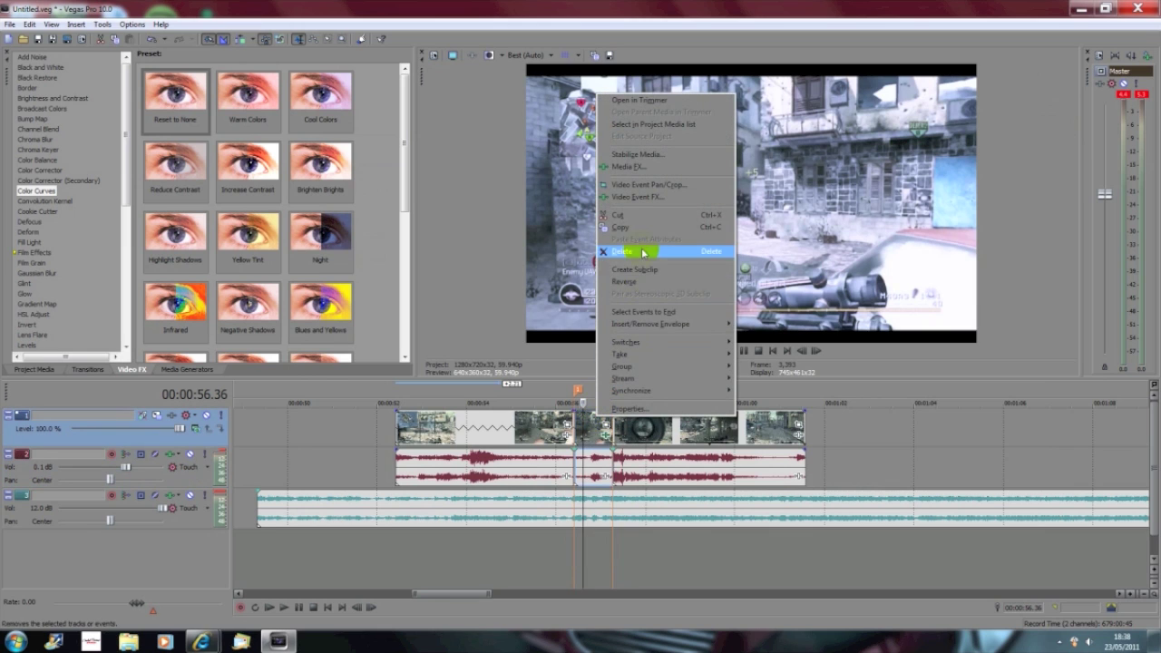
# Raise the event's Color Curves Blue channel toward full brightness and close the FX window
pyautogui.click(637, 195)
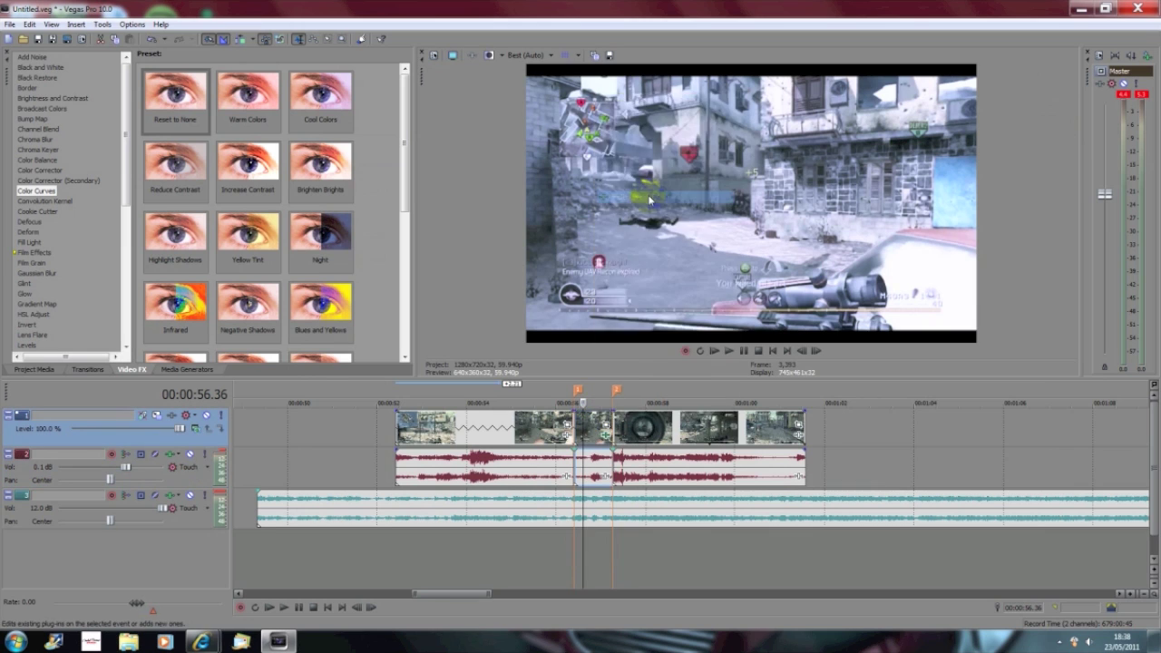
pyautogui.moveTo(469, 202); pyautogui.dragTo(505, 188)
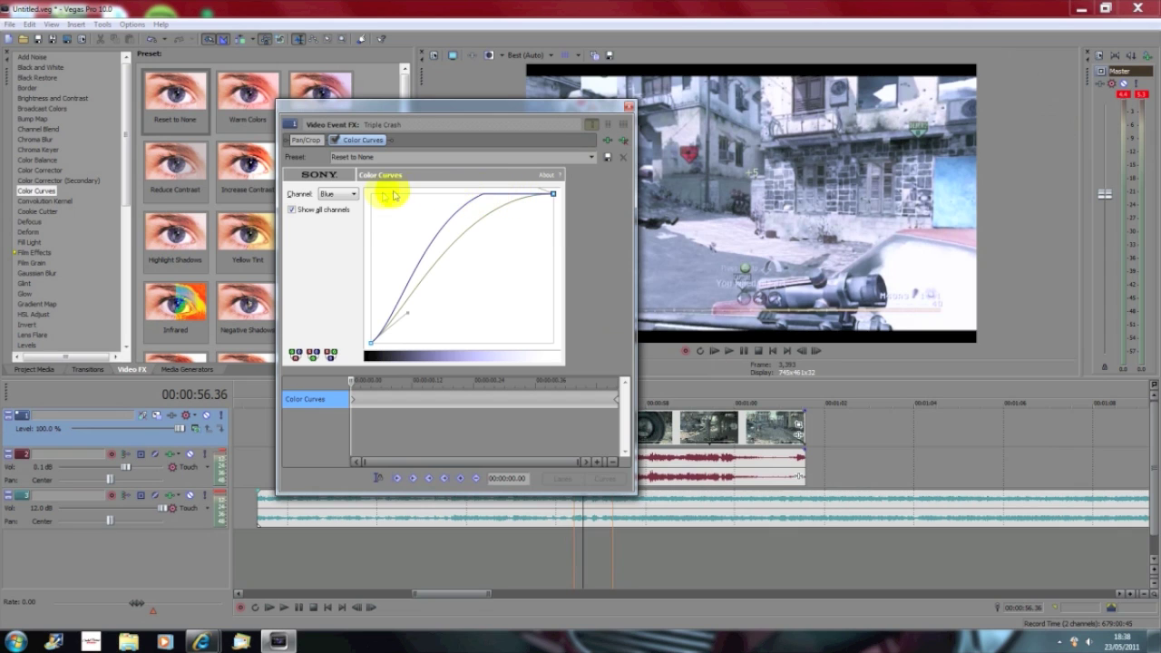
pyautogui.moveTo(479, 199); pyautogui.dragTo(459, 114)
pyautogui.click(629, 107)
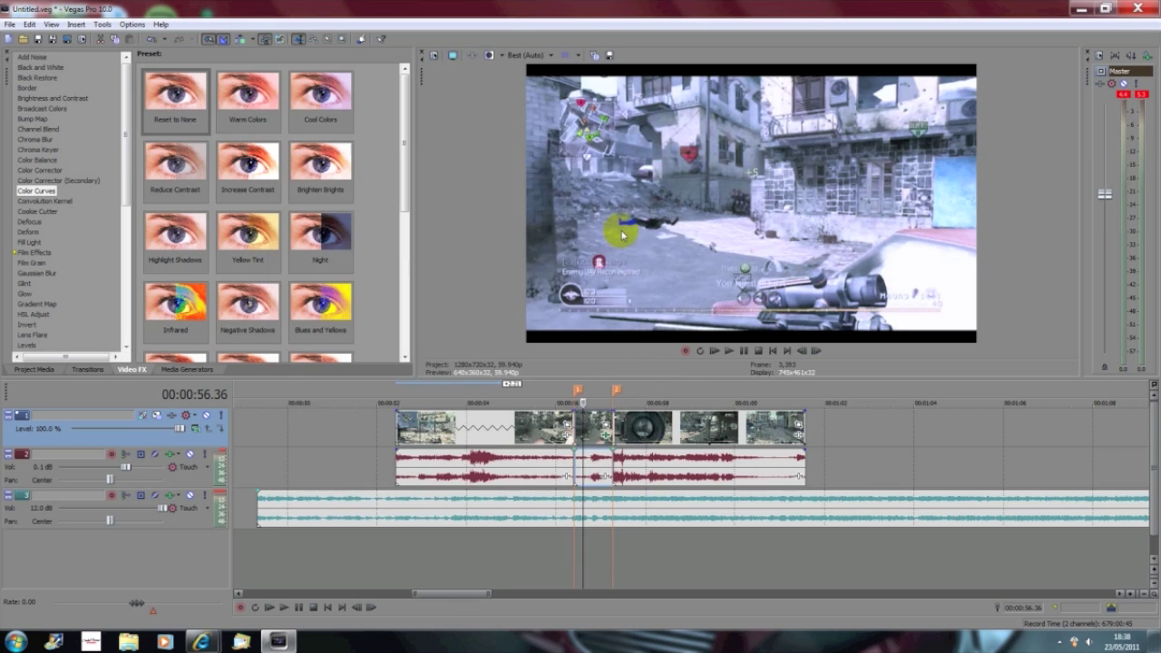
# Play back the blue flash from just before the event
pyautogui.click(558, 425)
pyautogui.press('space')
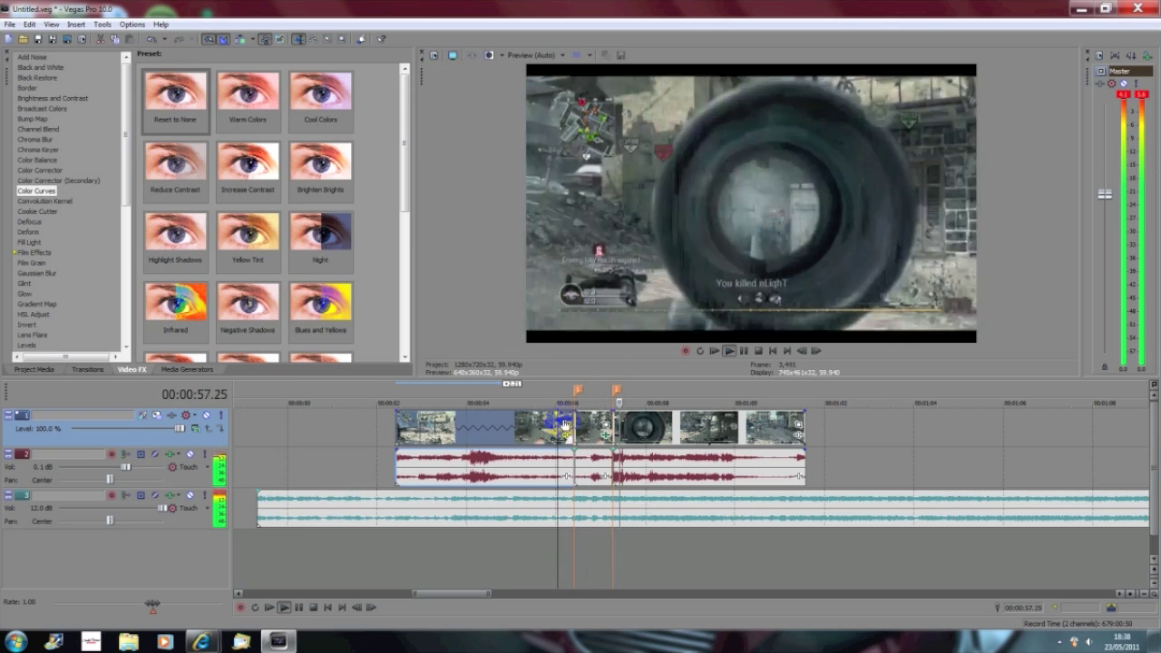
pyautogui.press('space')
# In Event Pan/Crop, try the flashBlue preset and scrub it, then revert to the (Default) 1280×720 frame
pyautogui.click(567, 423)
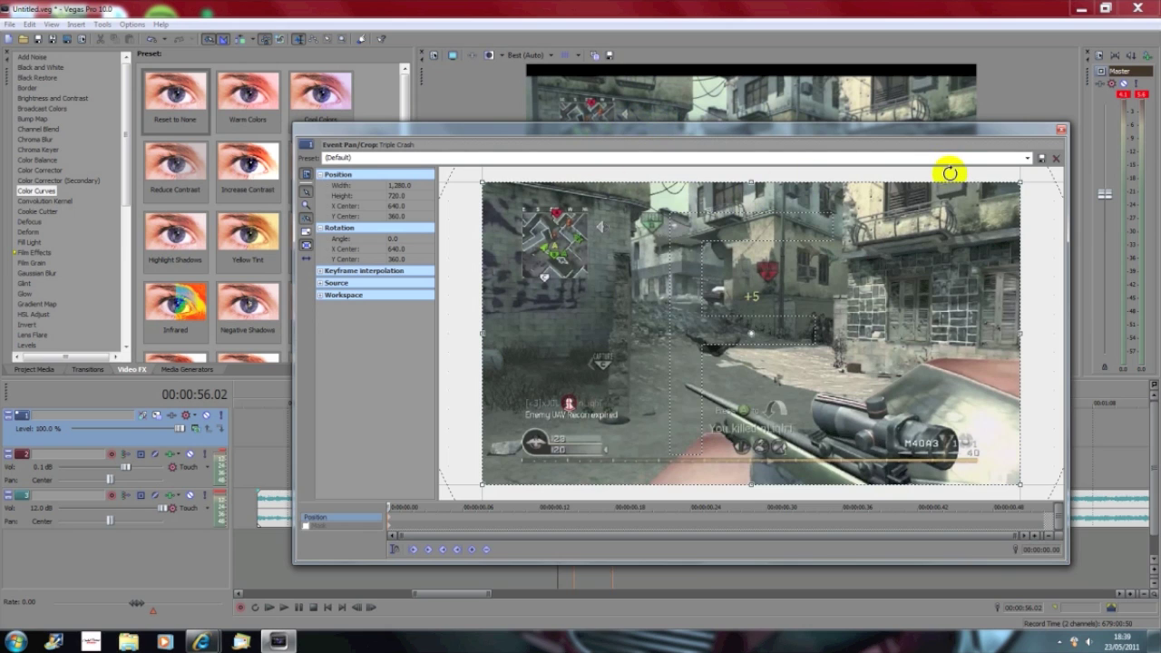
pyautogui.click(1028, 157)
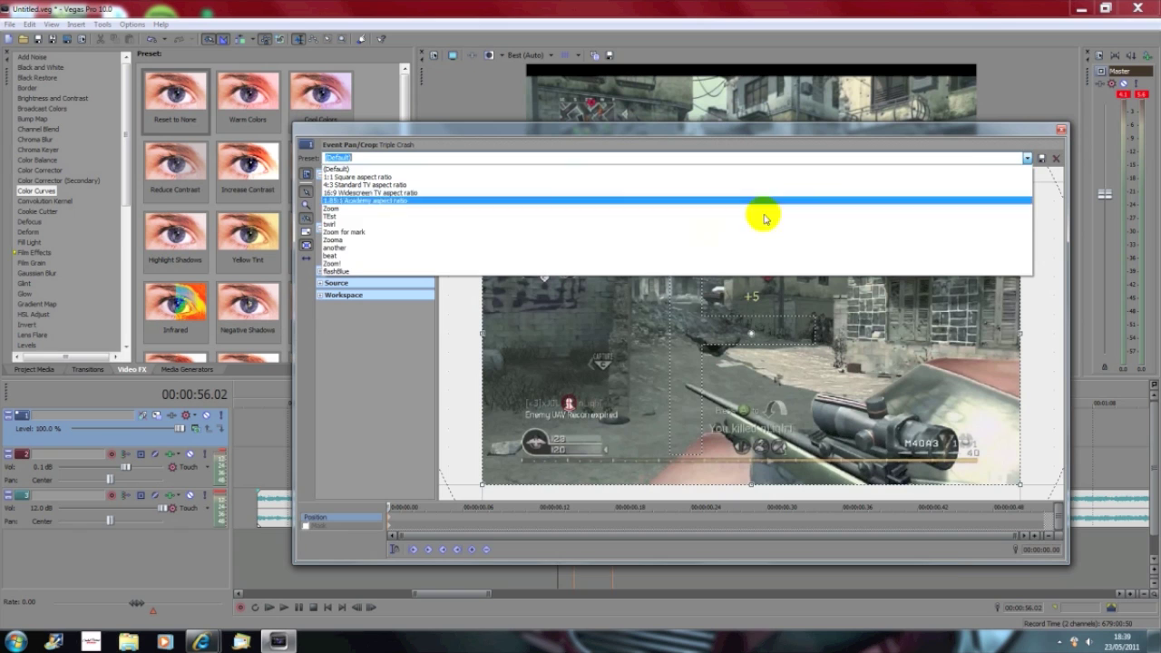
pyautogui.click(647, 271)
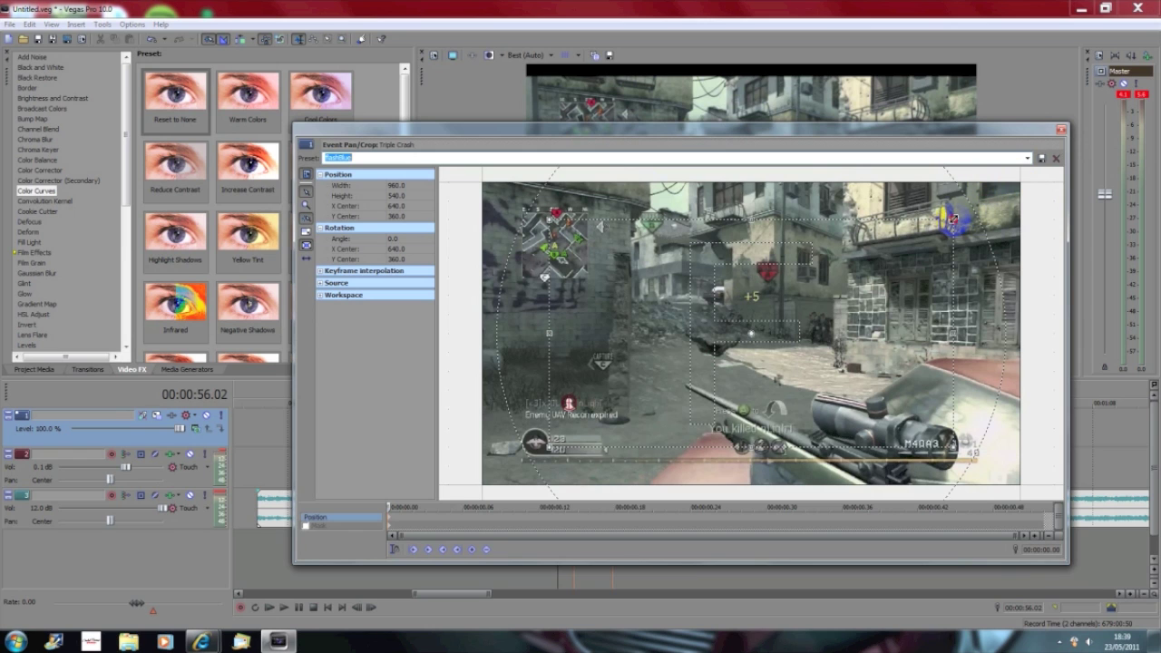
pyautogui.press('Up')
pyautogui.moveTo(1023, 176); pyautogui.dragTo(1007, 181)
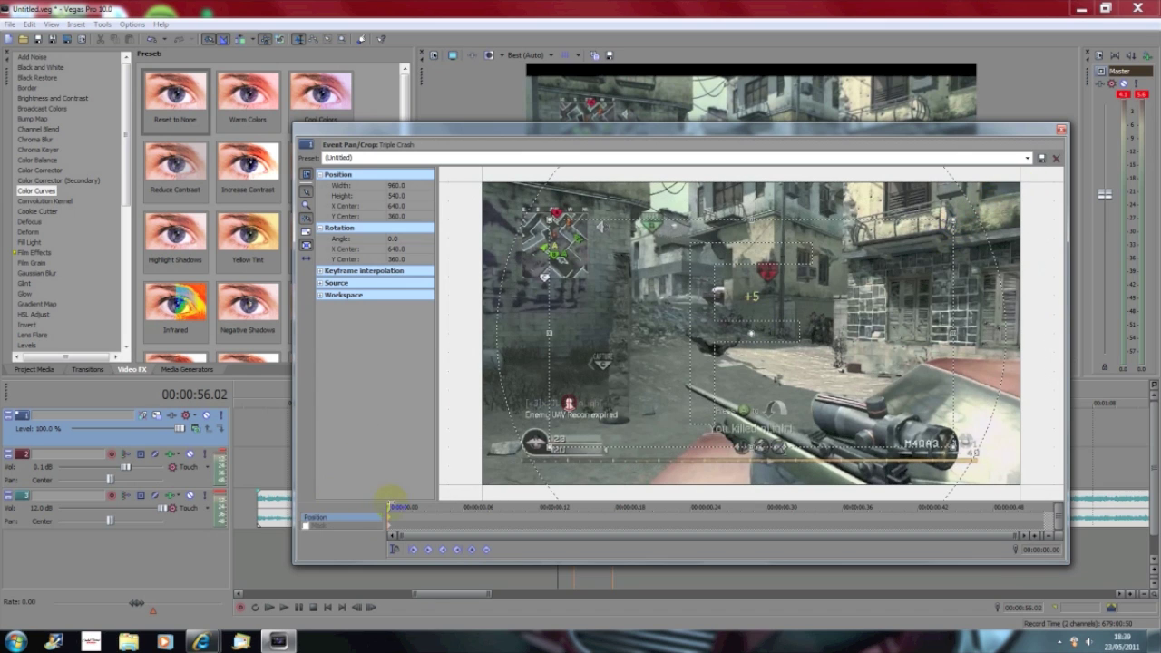
pyautogui.moveTo(390, 506); pyautogui.dragTo(1046, 508)
pyautogui.click(1028, 158)
pyautogui.click(1022, 165)
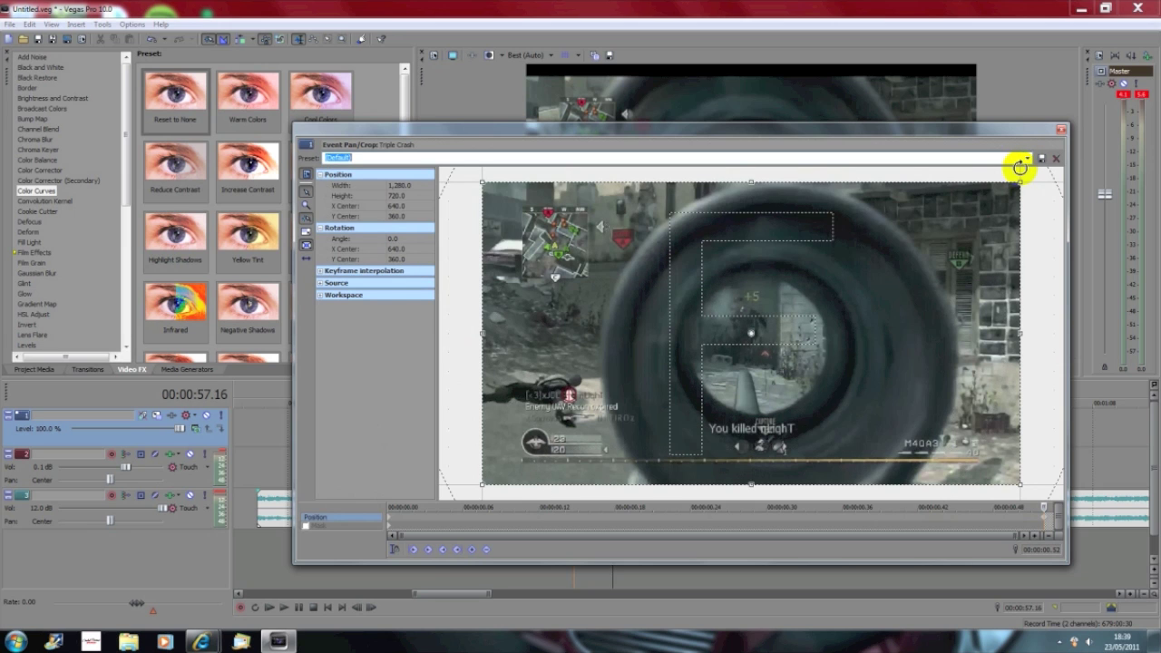
# Close Pan/Crop, return the playhead to 55.41, and set preview quality to Preview (Auto)
pyautogui.click(1061, 135)
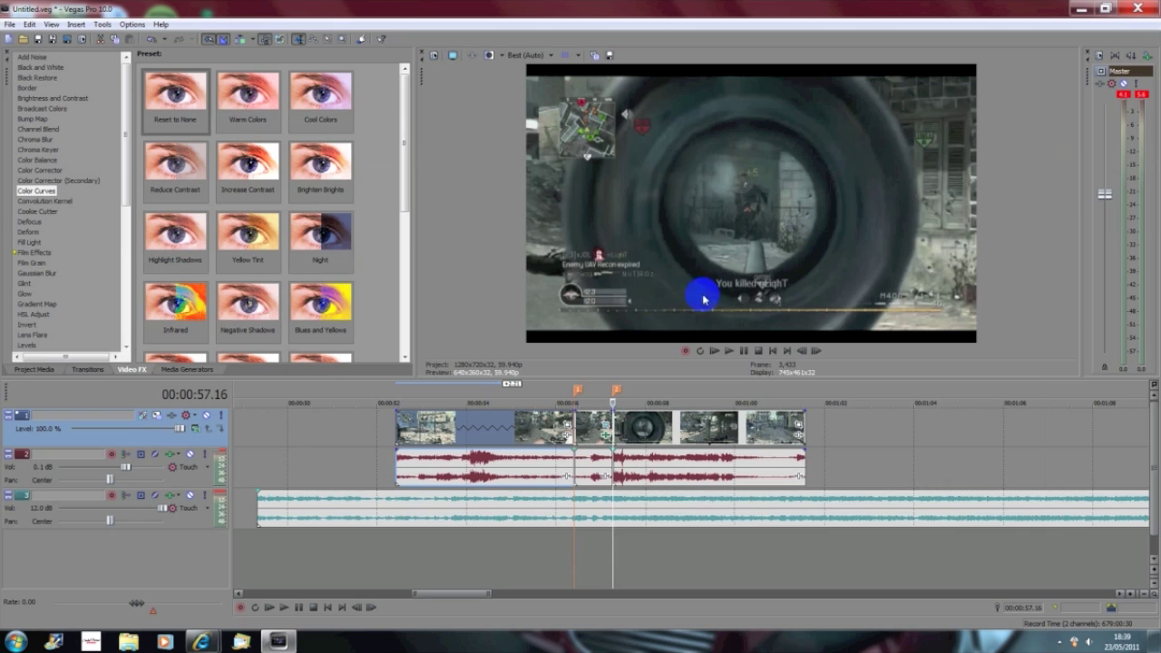
pyautogui.click(542, 419)
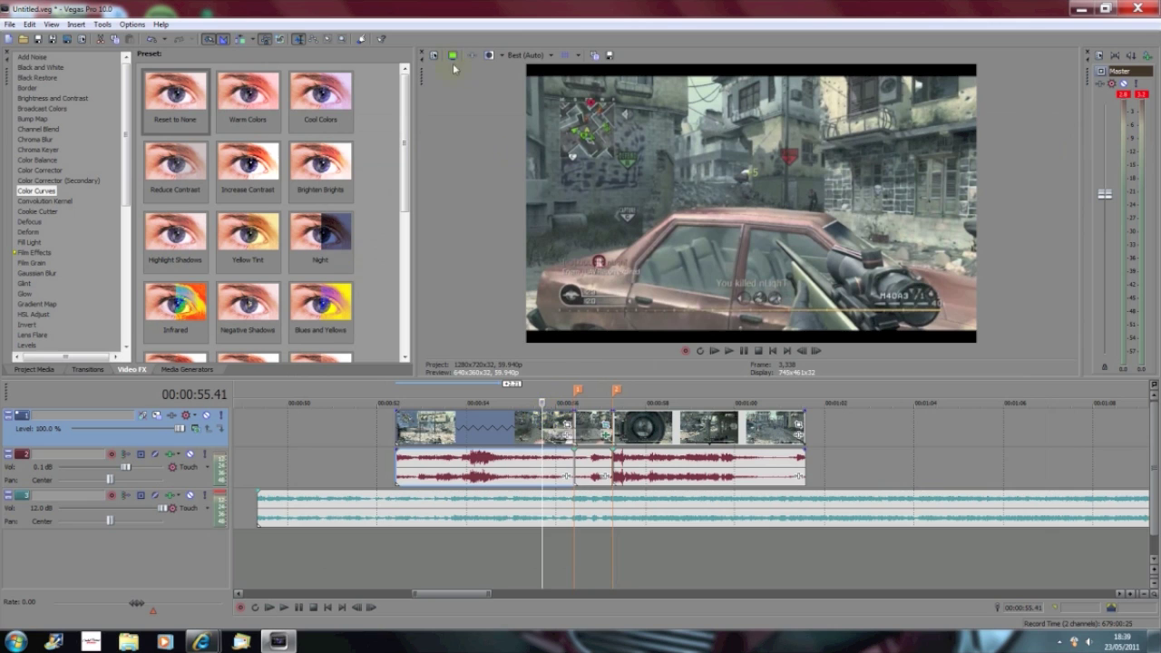
pyautogui.click(529, 56)
pyautogui.moveTo(535, 82)
pyautogui.click(490, 86)
# Play back the edited section twice
pyautogui.press('space')
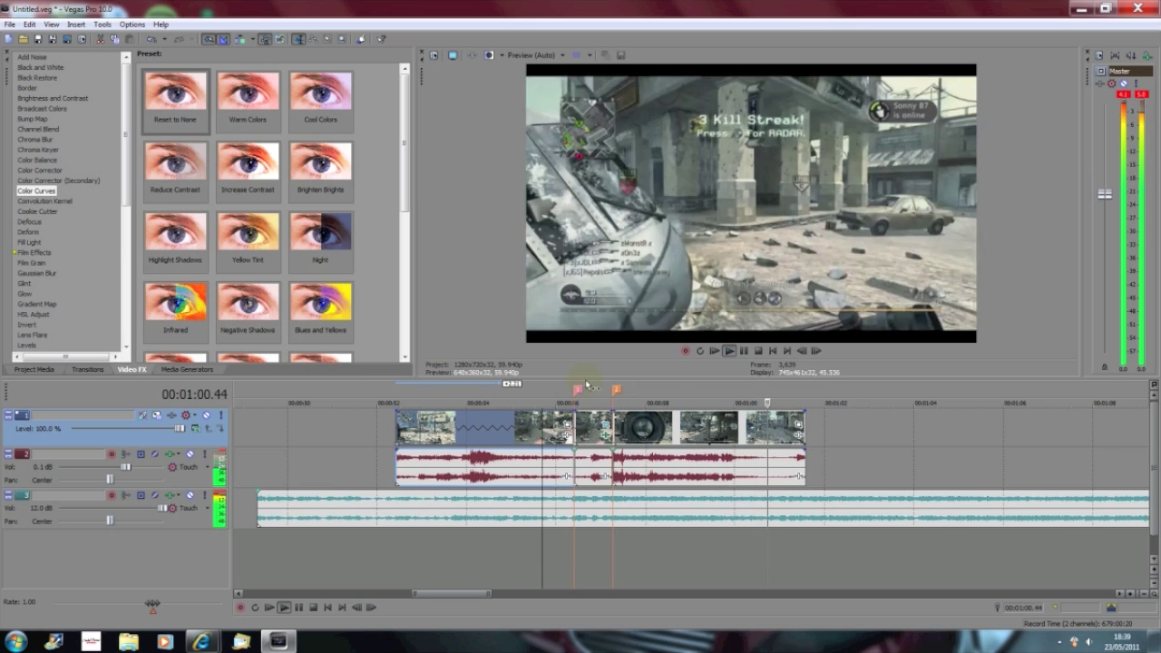
pyautogui.press('space')
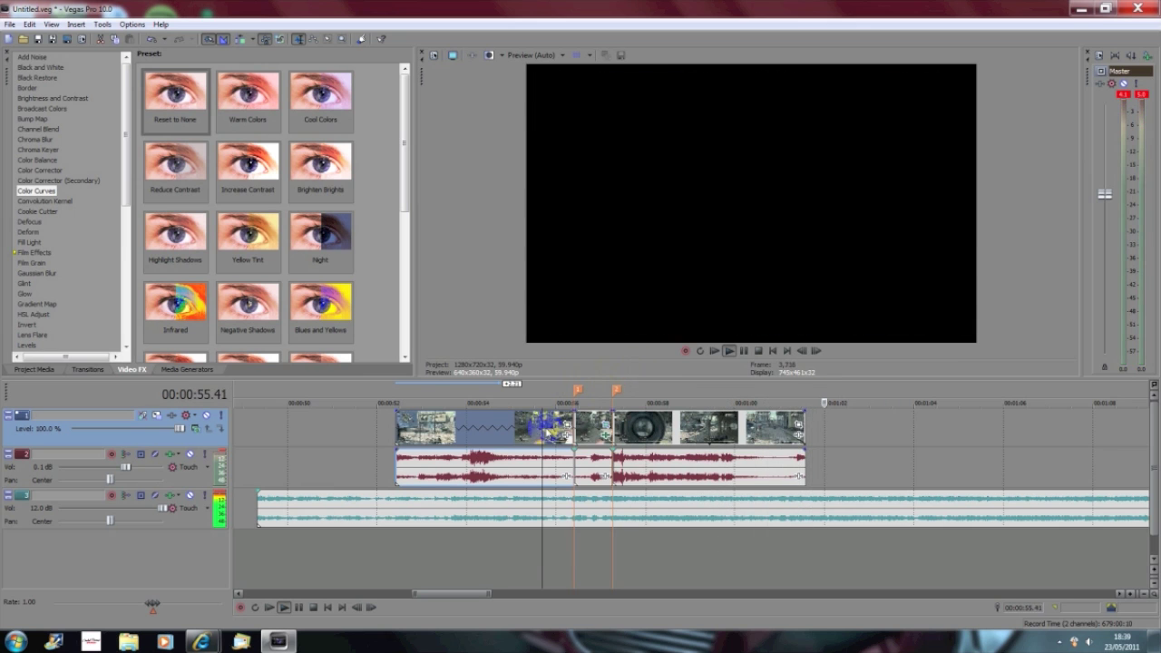
pyautogui.press('space')
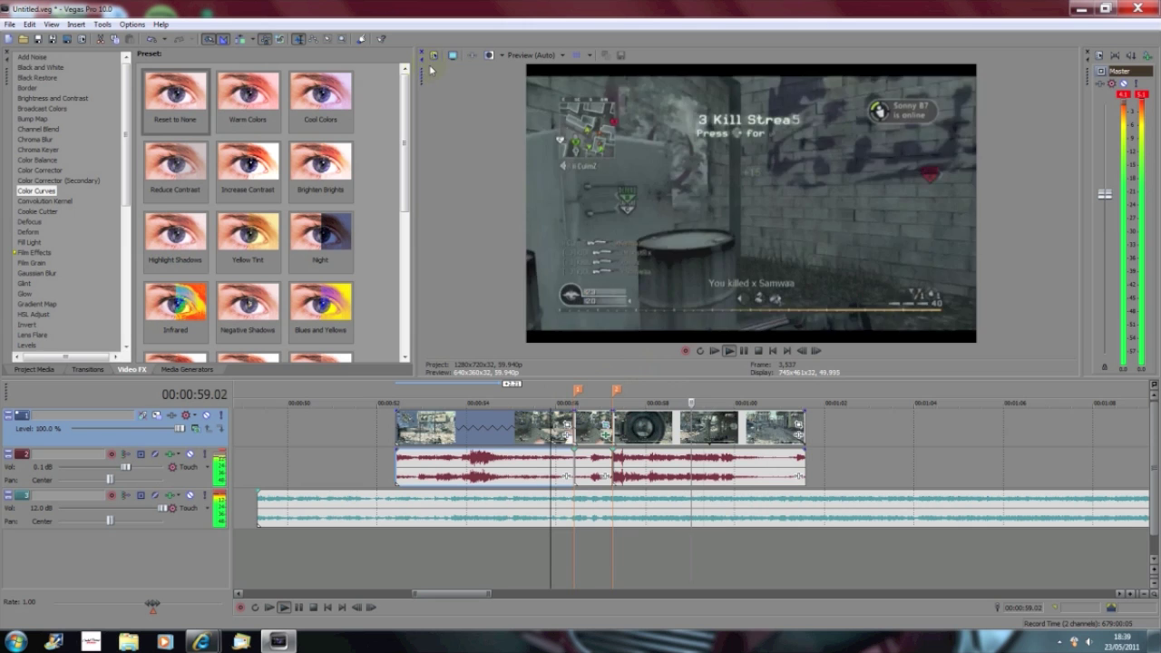
pyautogui.press('space')
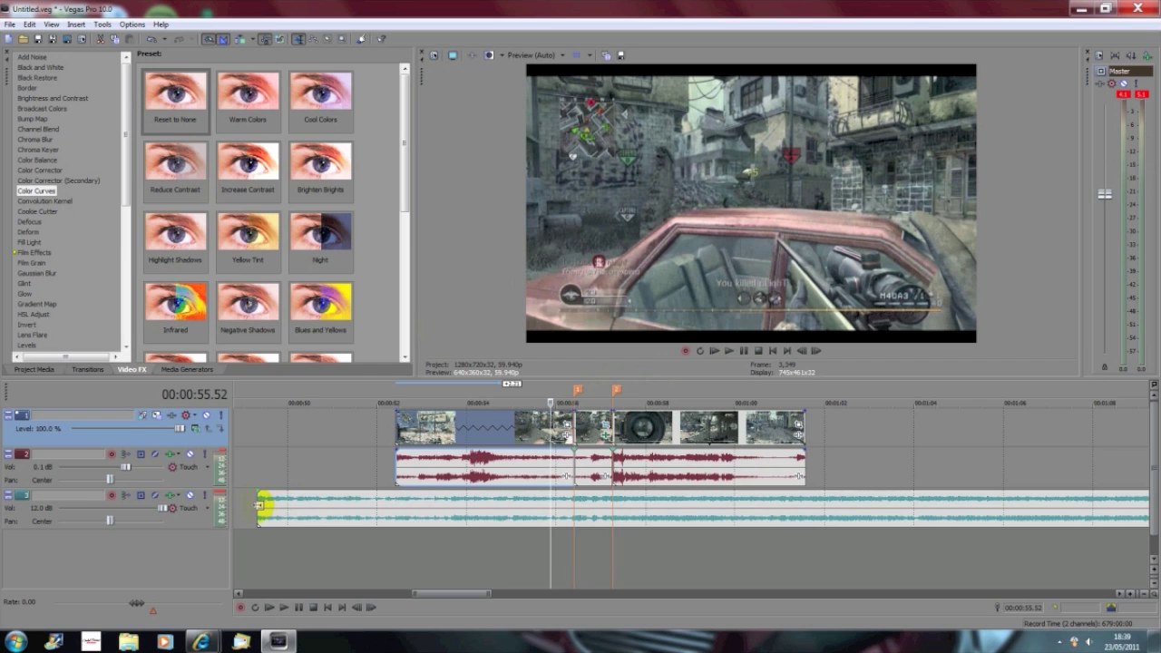
# Make the track 3 music start later, then stop the screen recorder from the tray
pyautogui.moveTo(260, 505); pyautogui.dragTo(395, 495)
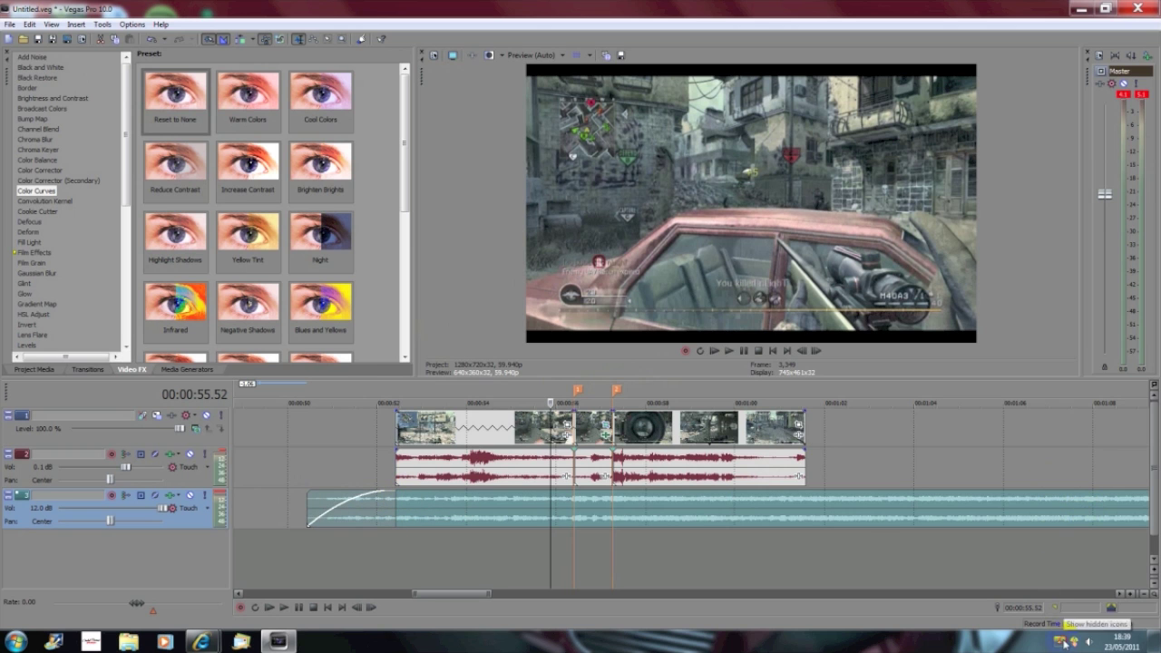
pyautogui.click(1060, 641)
pyautogui.rightClick(1049, 560)
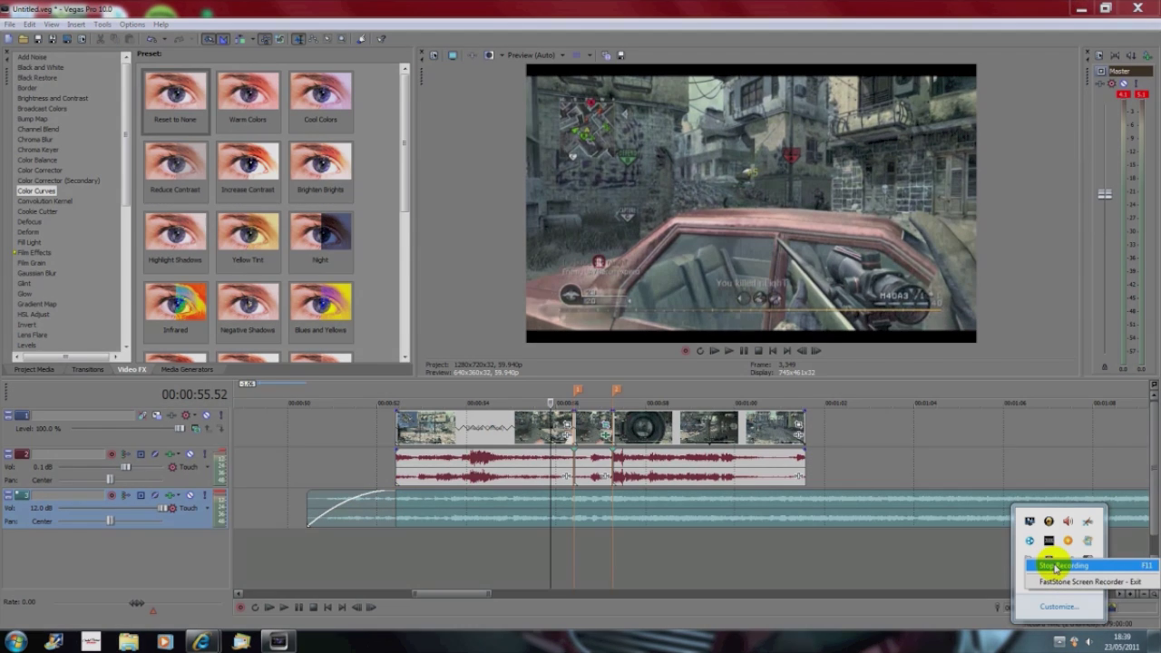